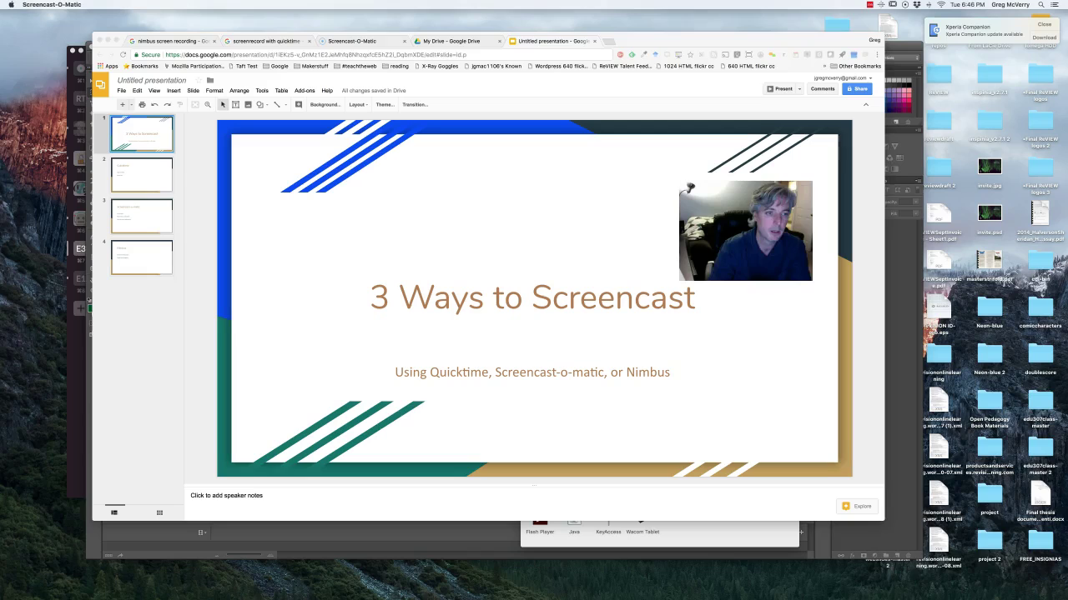
# Step: Go through the presentation's slides on Quicktime, Screencast-o-matic and Nimbus
pyautogui.press('Down')
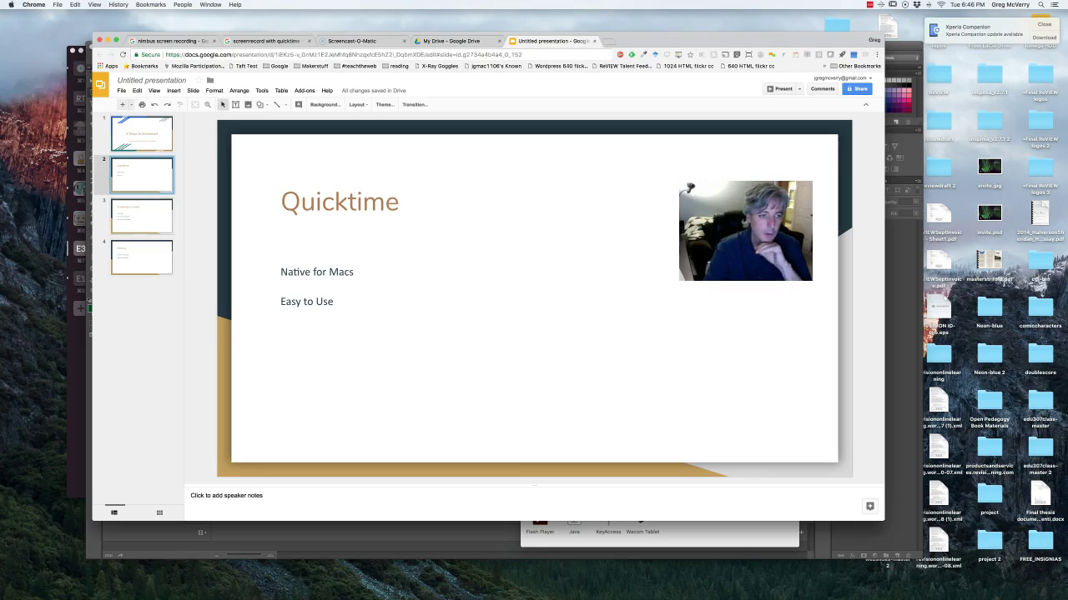
pyautogui.press('Down')
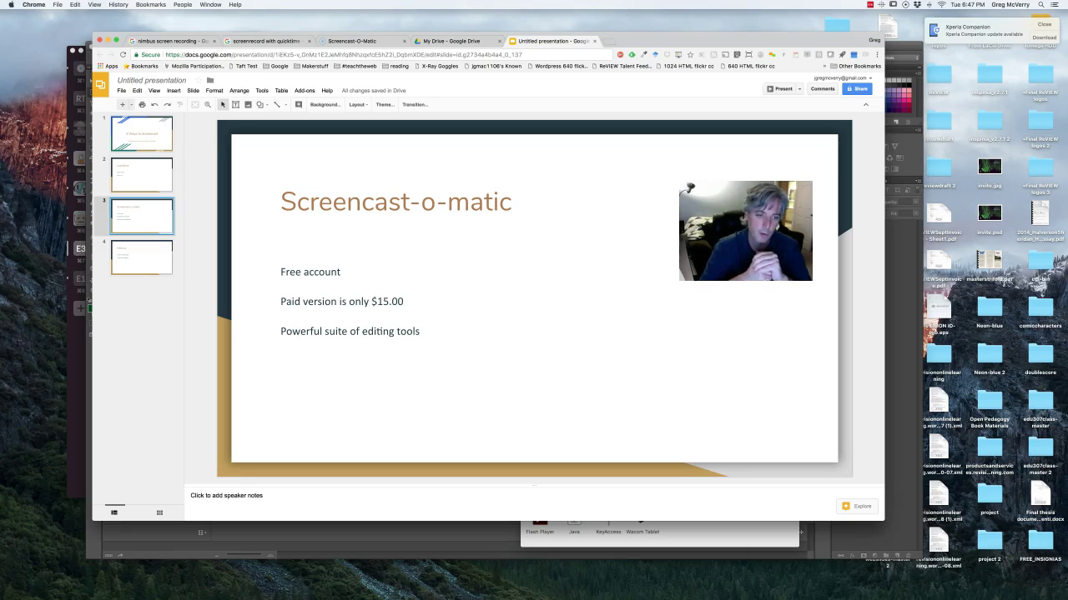
pyautogui.click(142, 256)
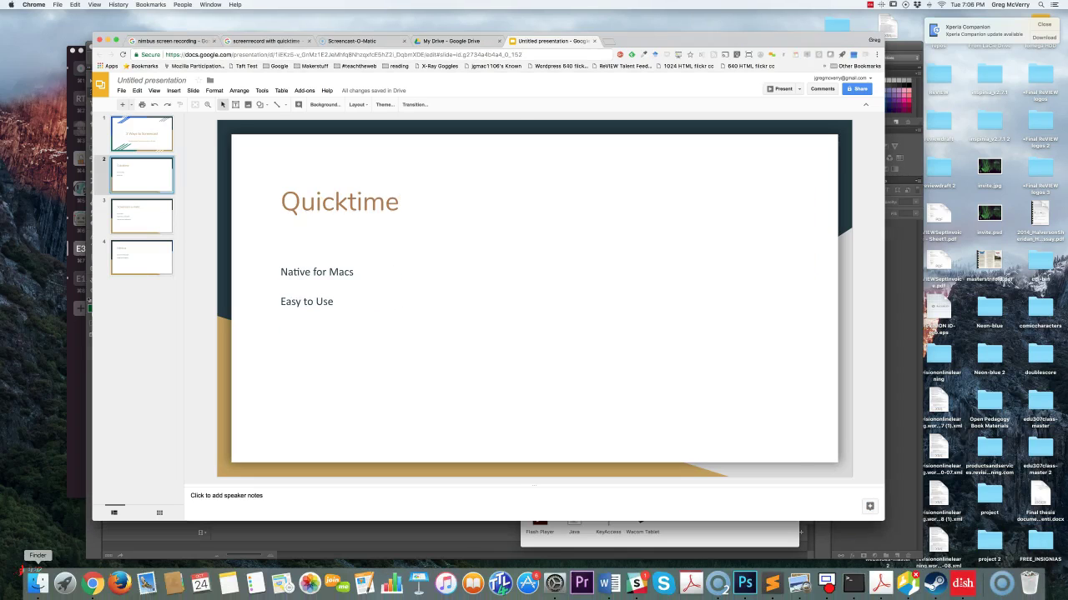
# Step: Switch to Finder and launch QuickTime Player from the Applications folder
pyautogui.click(27, 575)
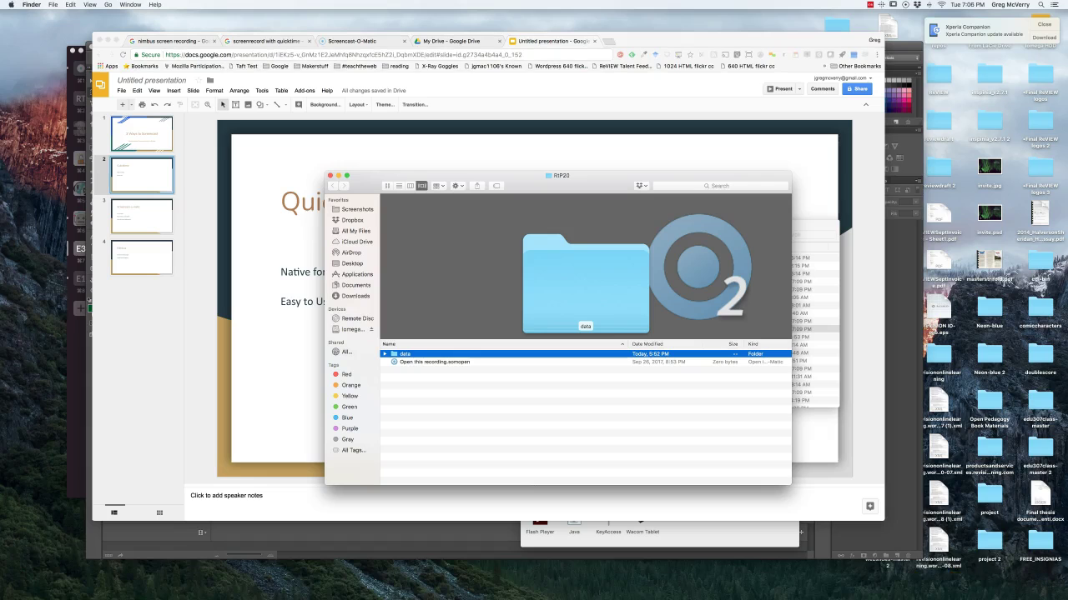
pyautogui.press('super+shift+a')
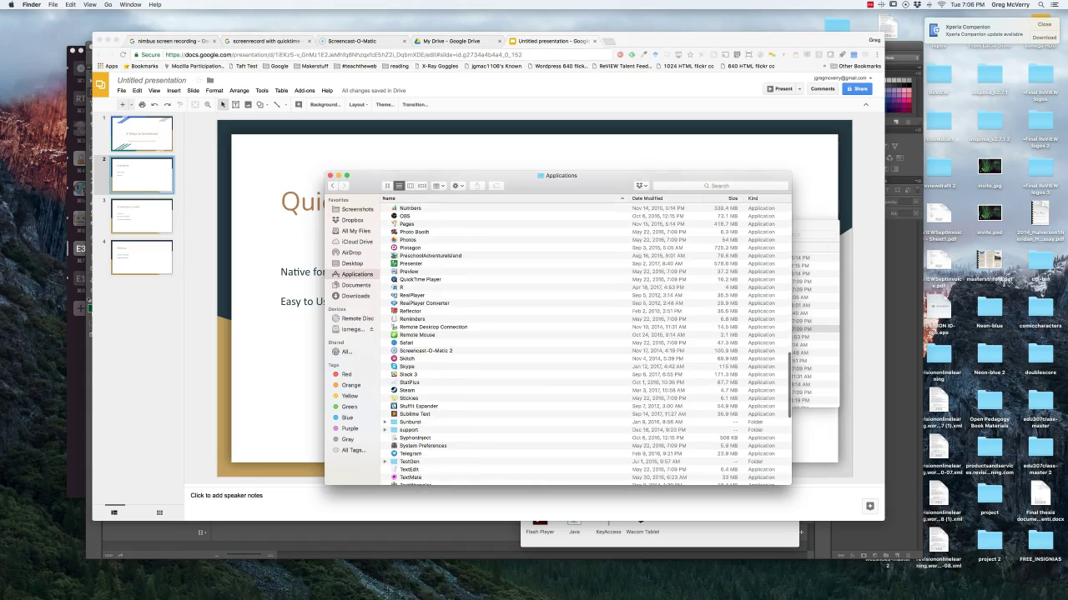
pyautogui.scroll(3, 584, 342)
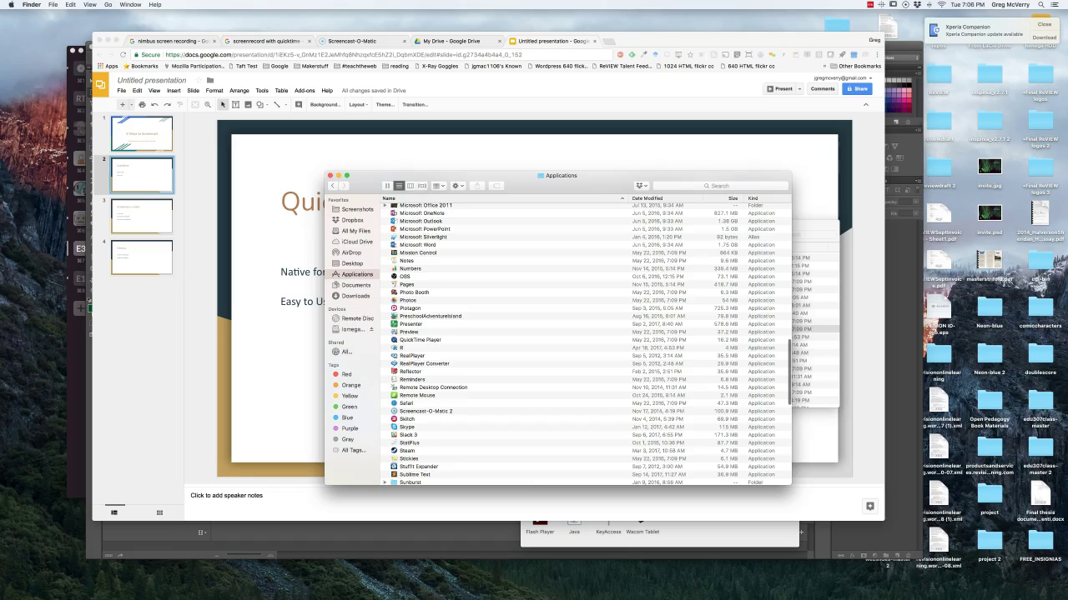
pyautogui.doubleClick(419, 339)
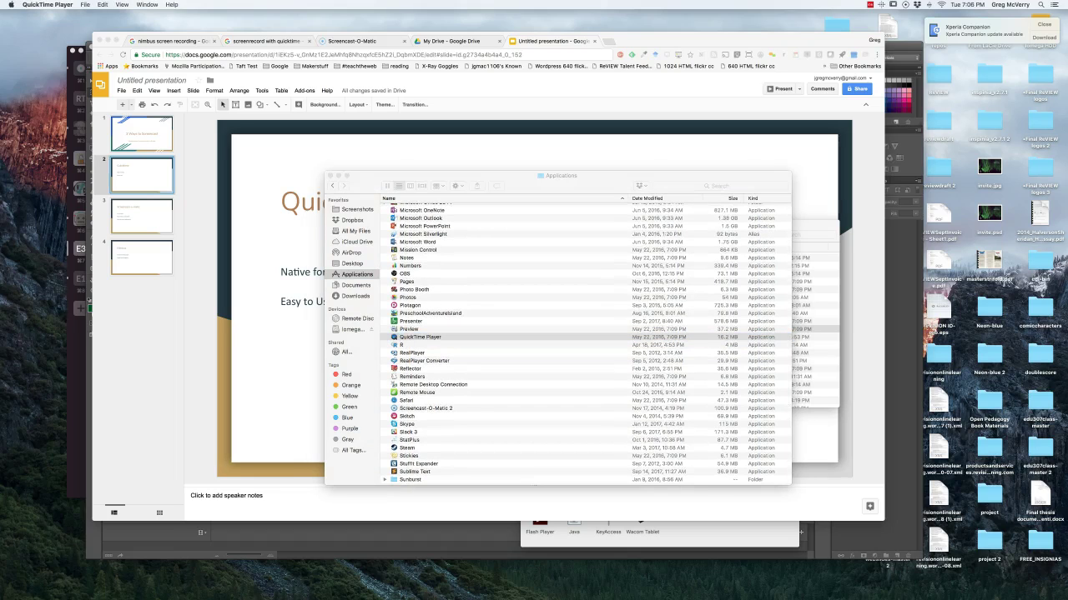
# Step: Set up a new screen recording in QuickTime Player with the built-in internal microphone and begin recording
pyautogui.click(85, 4)
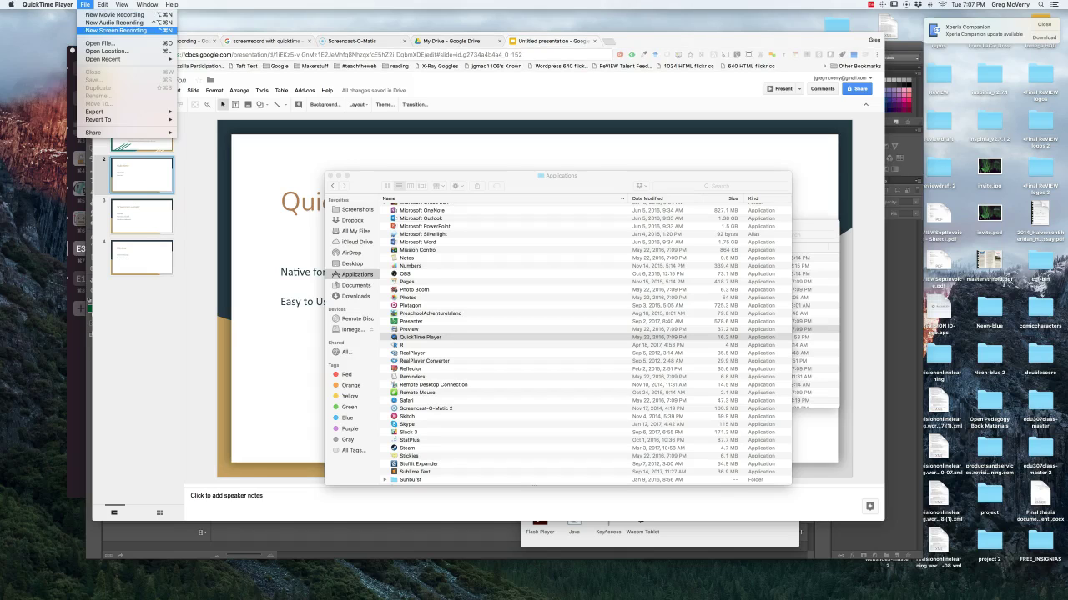
pyautogui.click(116, 30)
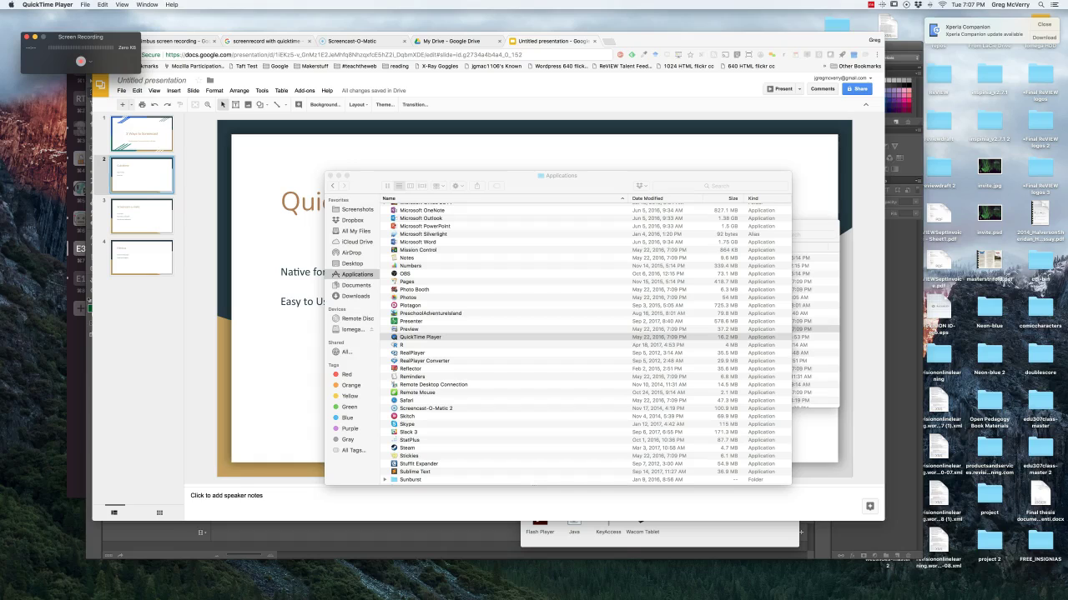
pyautogui.click(90, 62)
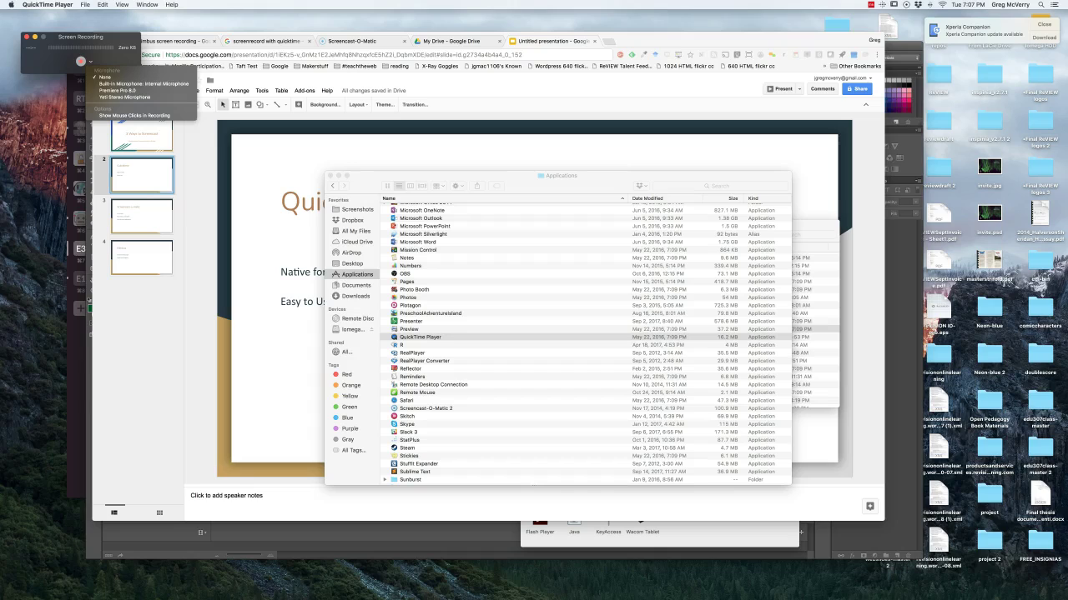
pyautogui.click(142, 83)
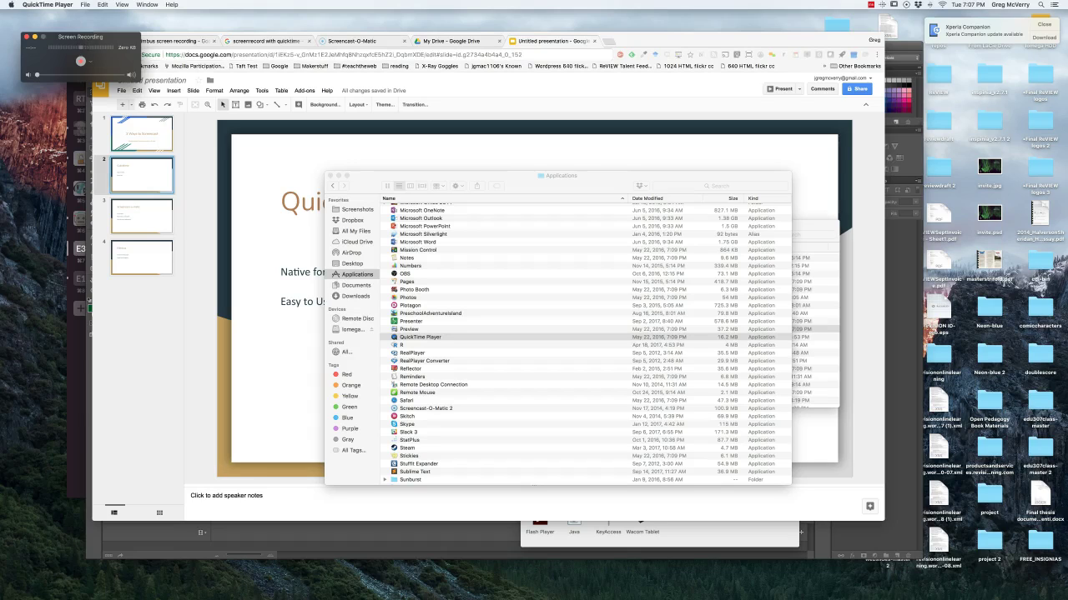
pyautogui.click(80, 61)
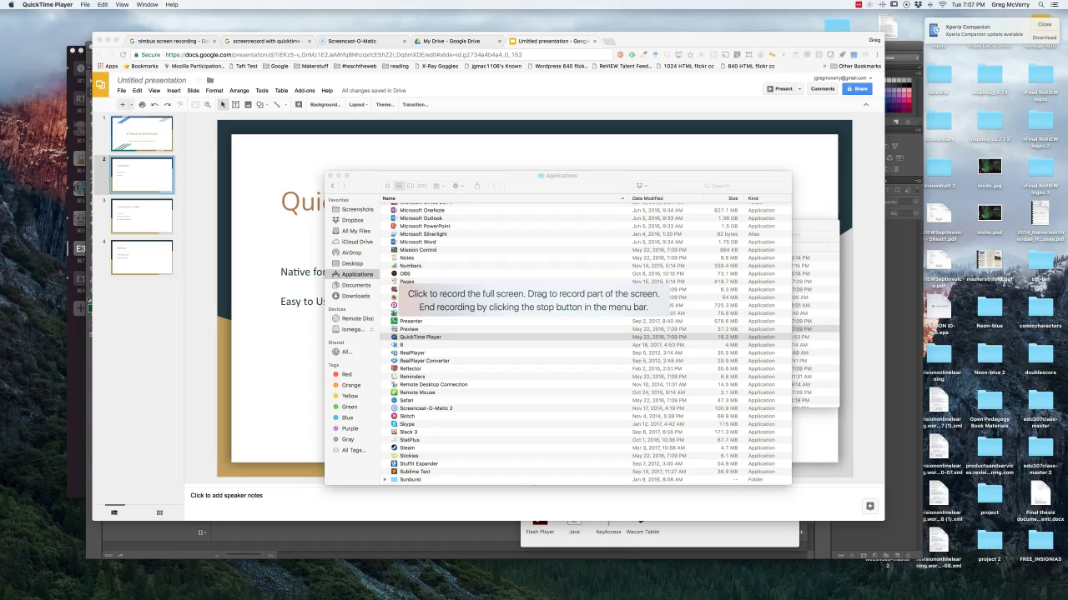
pyautogui.press('Escape')
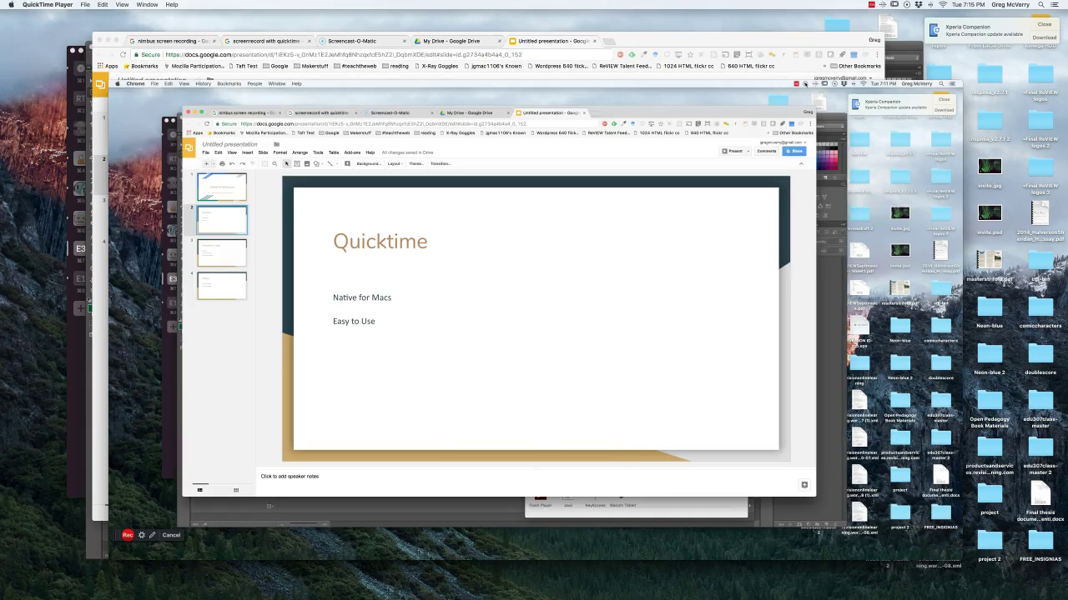
# Step: Trim both ends of the screen recording, keeping only a short section of the full-screen Quicktime slide, and play the trimmed clip
pyautogui.click(101, 5)
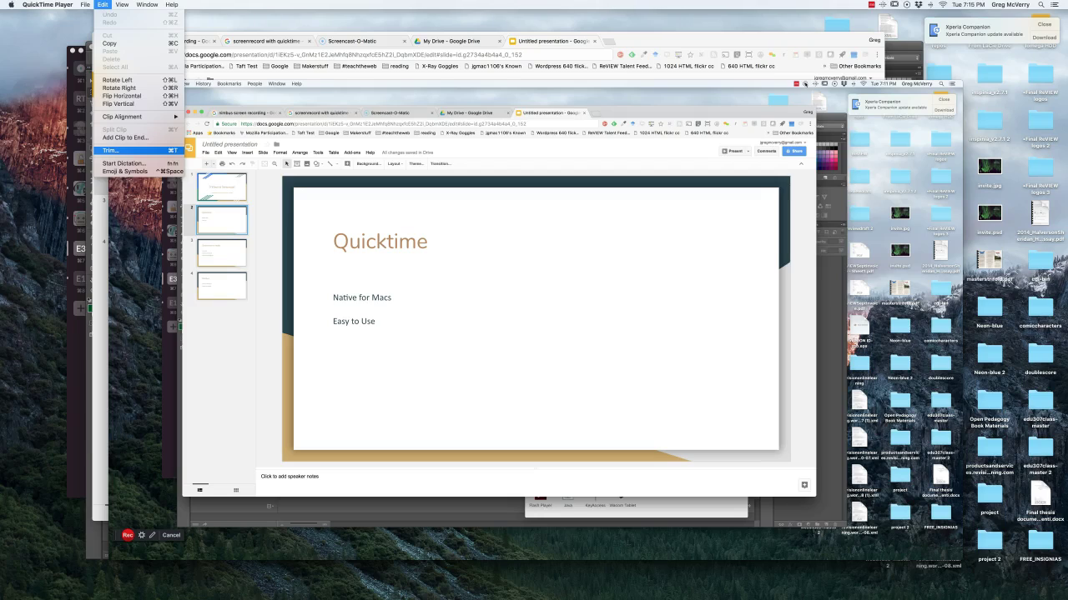
pyautogui.click(110, 151)
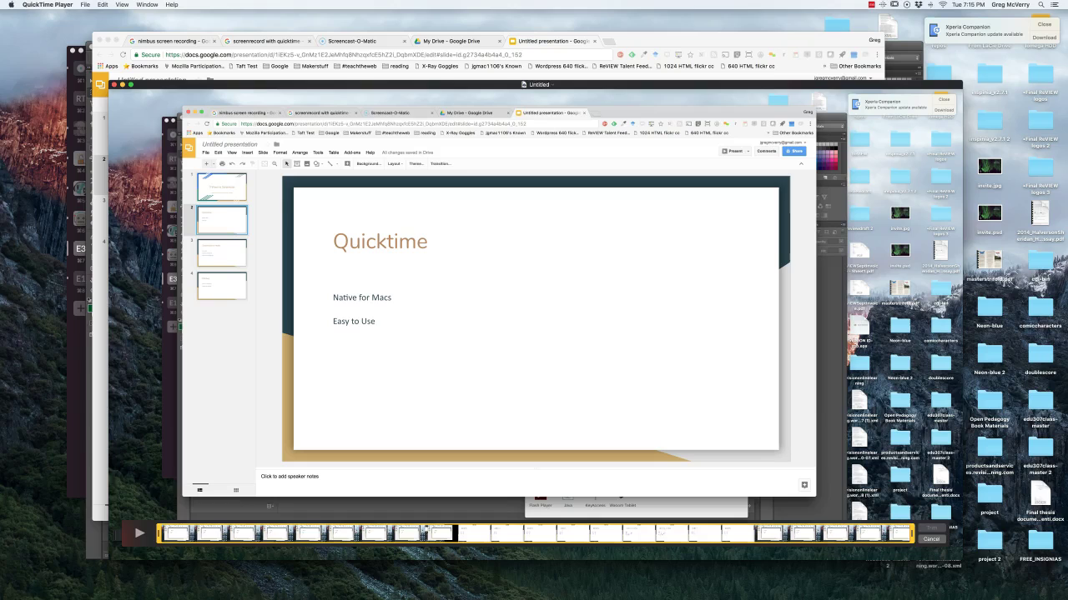
pyautogui.moveTo(159, 534); pyautogui.dragTo(261, 534)
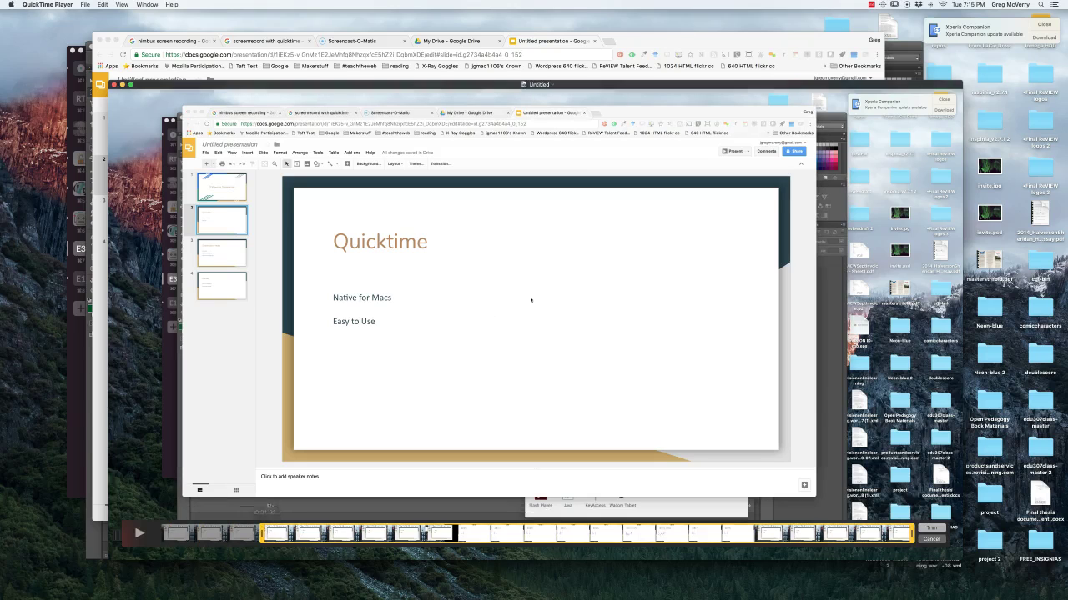
pyautogui.moveTo(911, 533); pyautogui.dragTo(753, 534)
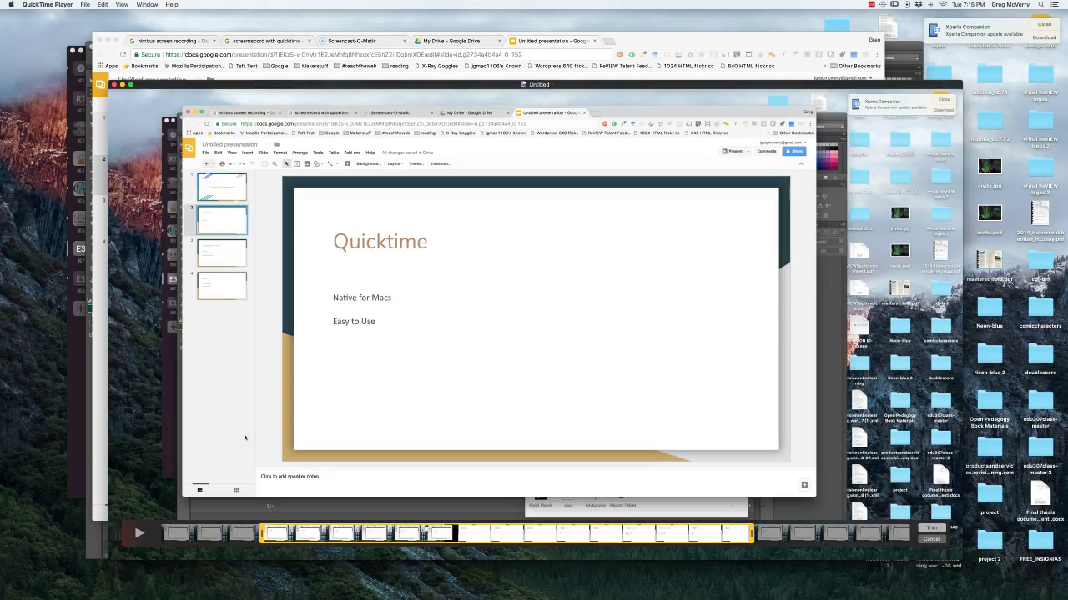
pyautogui.moveTo(261, 534); pyautogui.dragTo(550, 534)
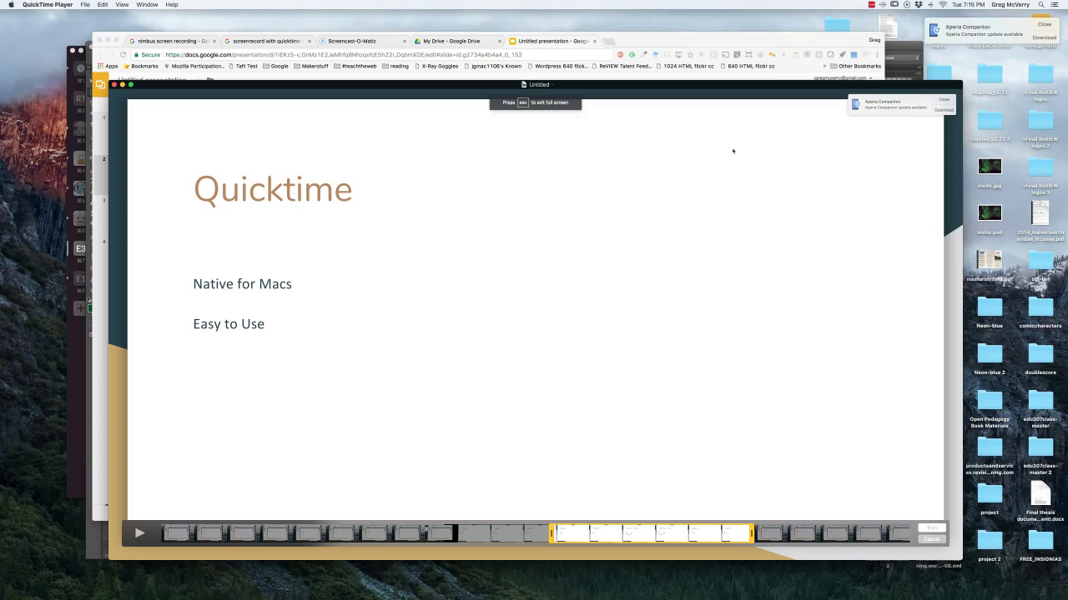
pyautogui.press('Return')
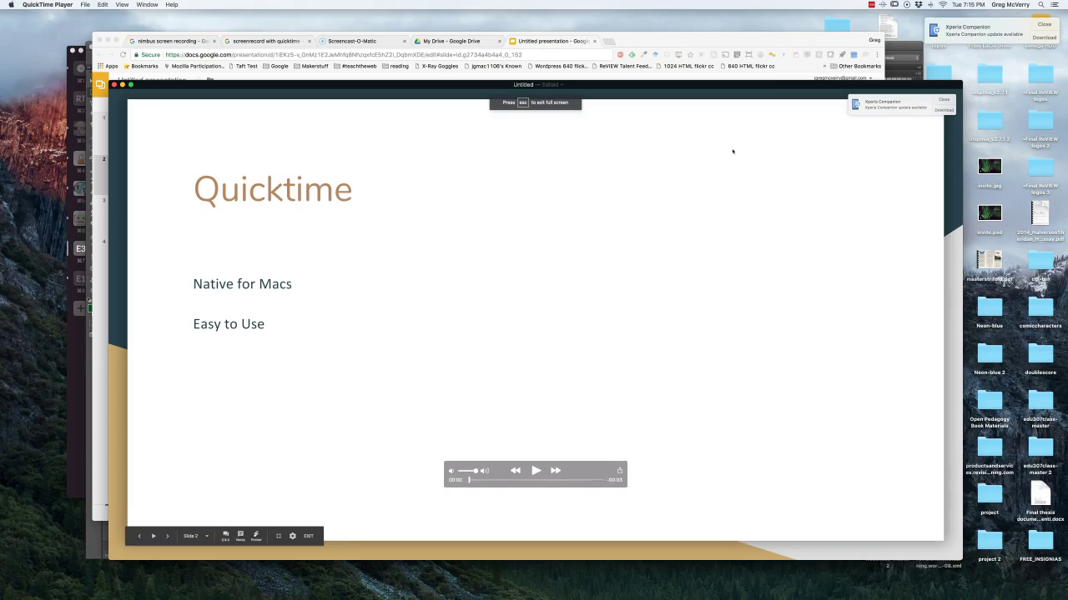
pyautogui.press('space')
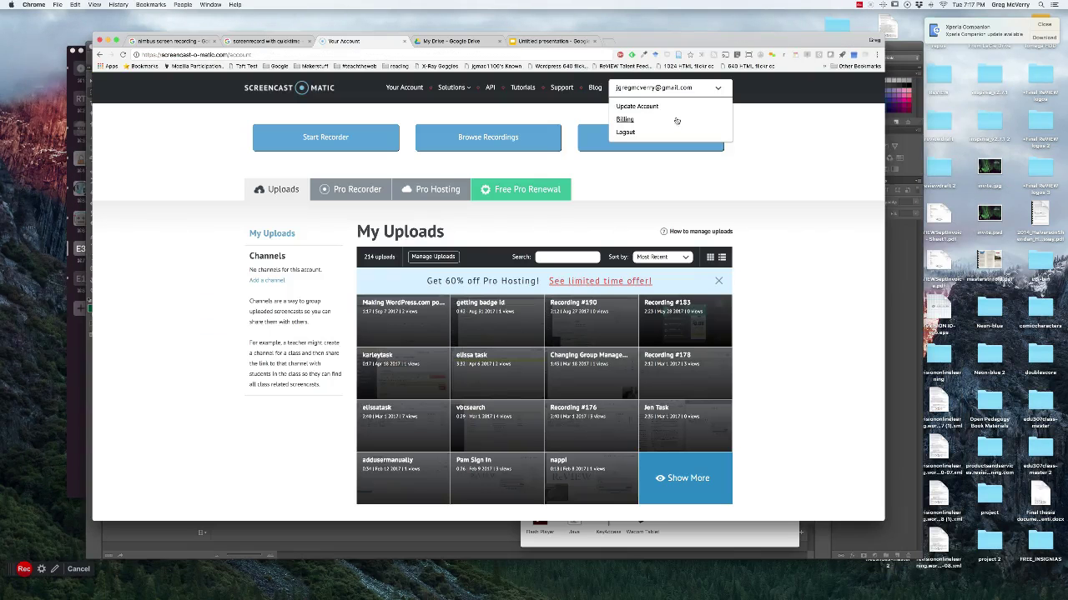
# Step: Log out of the Screencast-O-Matic website and sign back in with the personal Google account
pyautogui.click(630, 137)
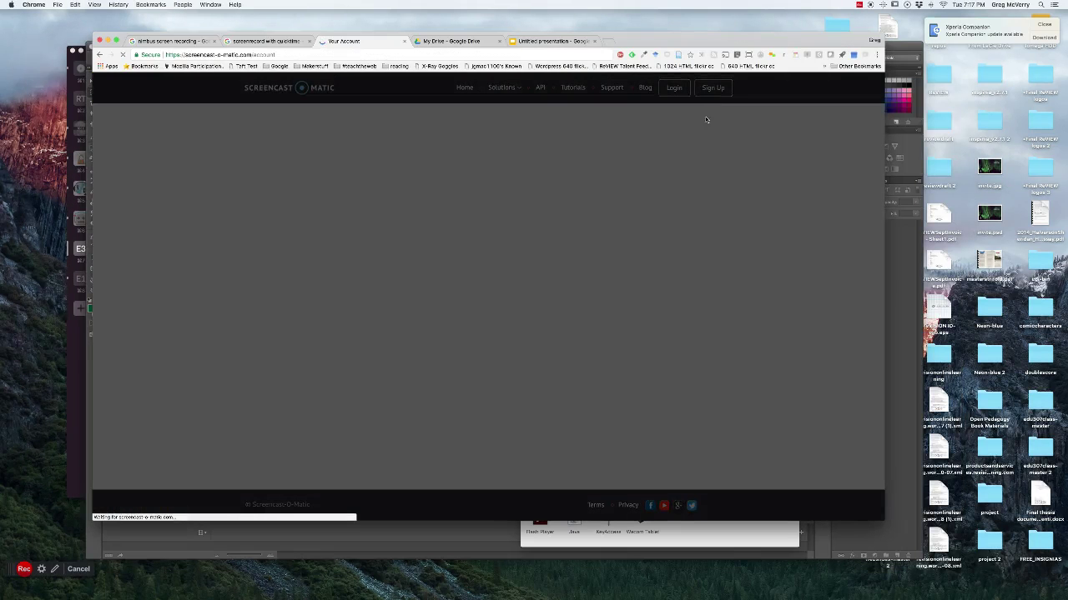
pyautogui.click(501, 227)
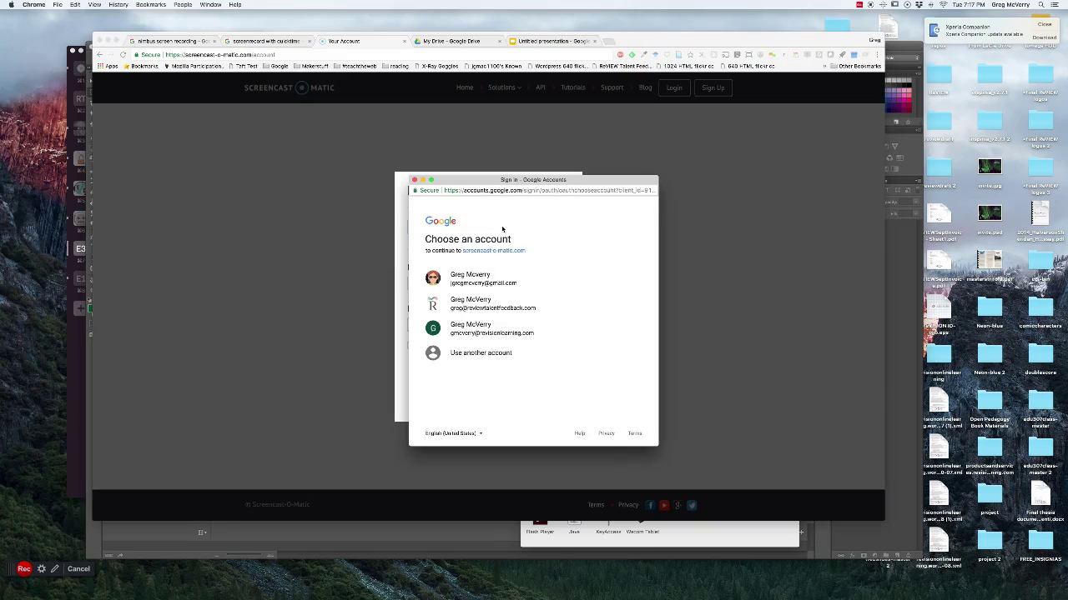
pyautogui.click(479, 277)
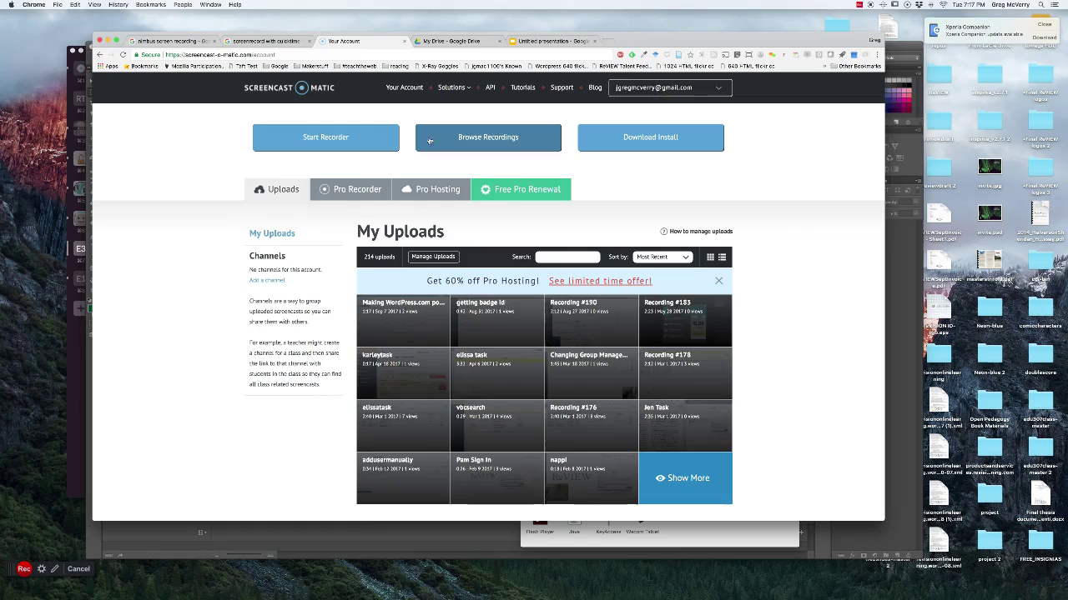
# Step: Start the Screencast-O-Matic recorder, capture a short screen recording of about 4 seconds and finish it
pyautogui.click(359, 138)
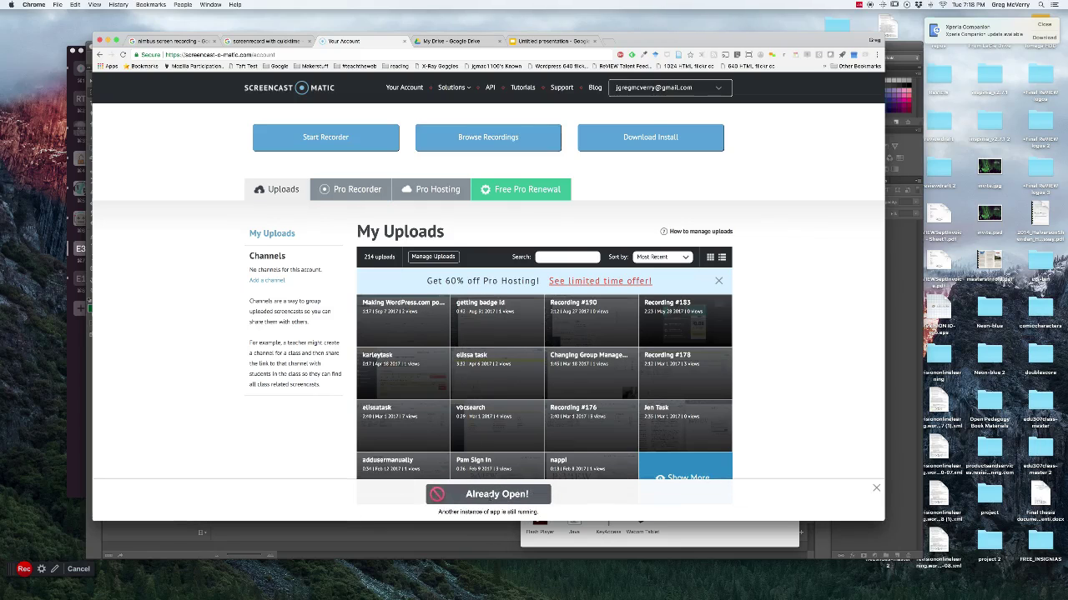
pyautogui.moveTo(647, 592)
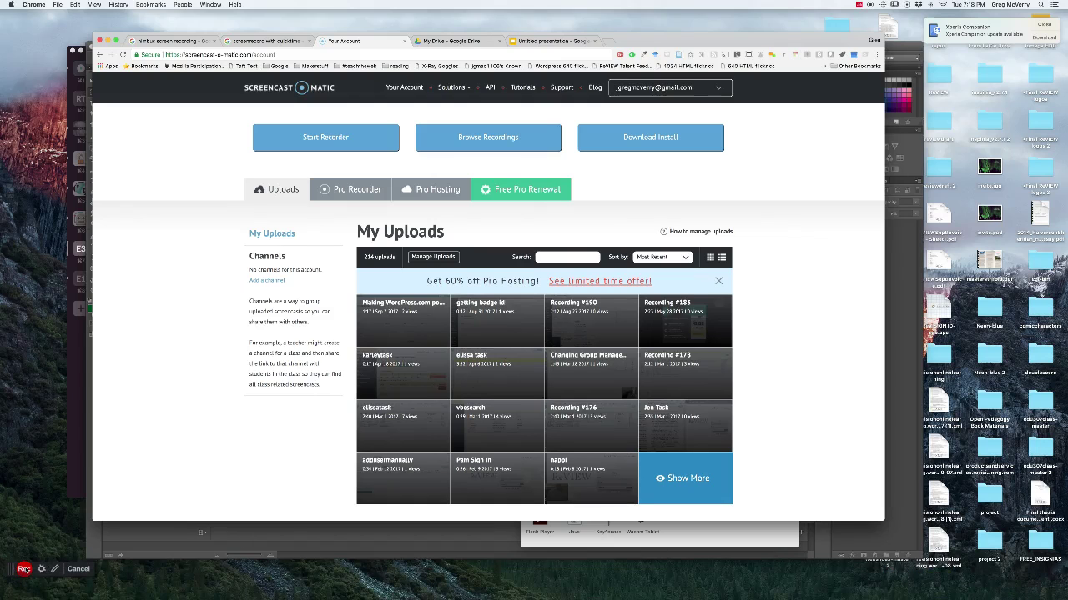
pyautogui.click(24, 569)
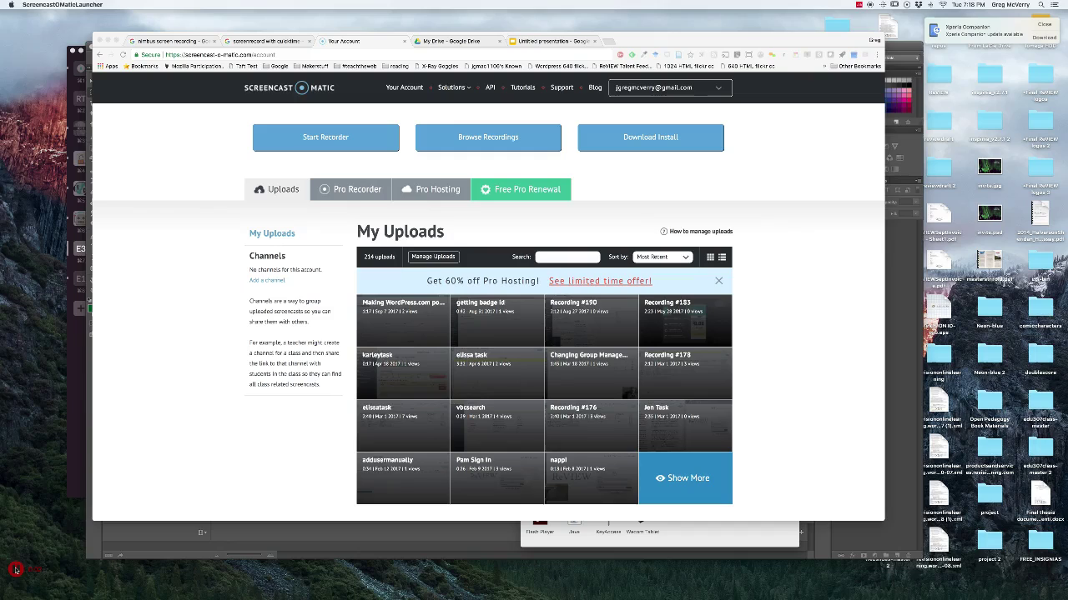
pyautogui.moveTo(15, 570)
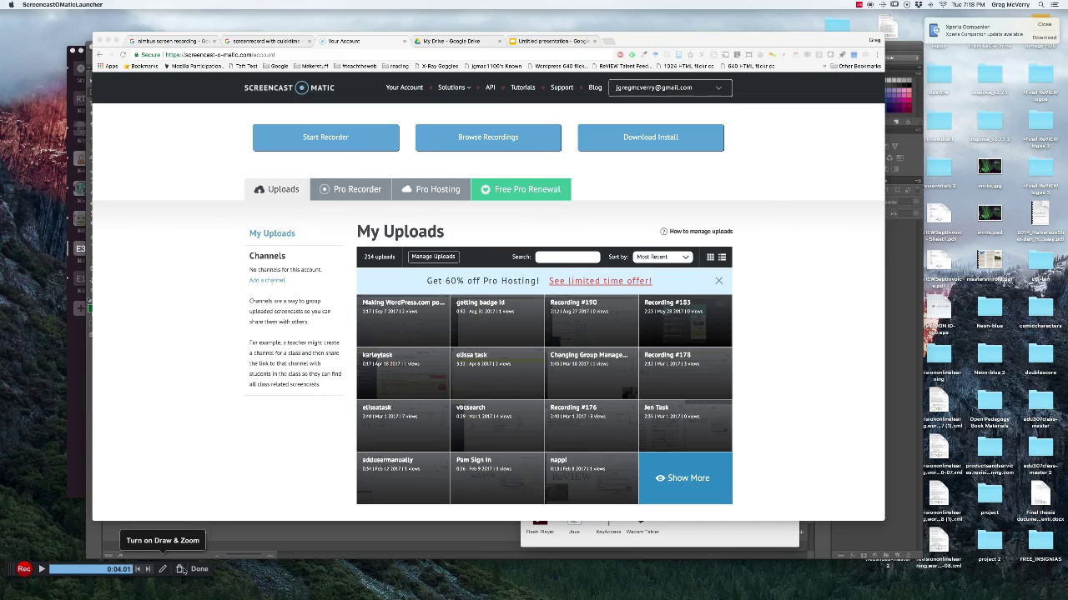
pyautogui.click(200, 569)
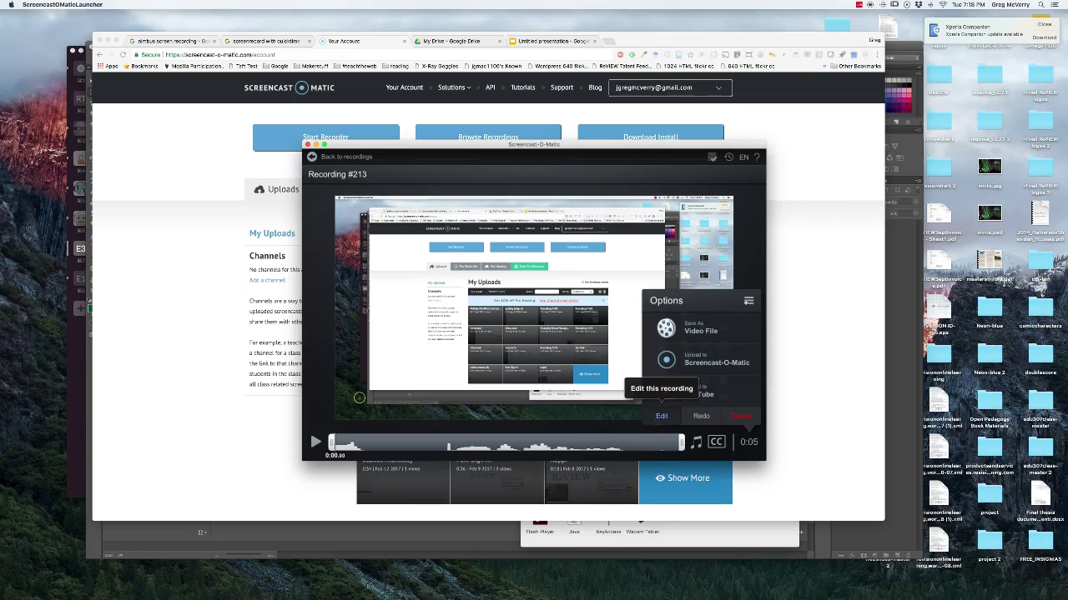
# Step: Open the finished recording for editing and explore its cursor display option and the available editing tools
pyautogui.click(658, 417)
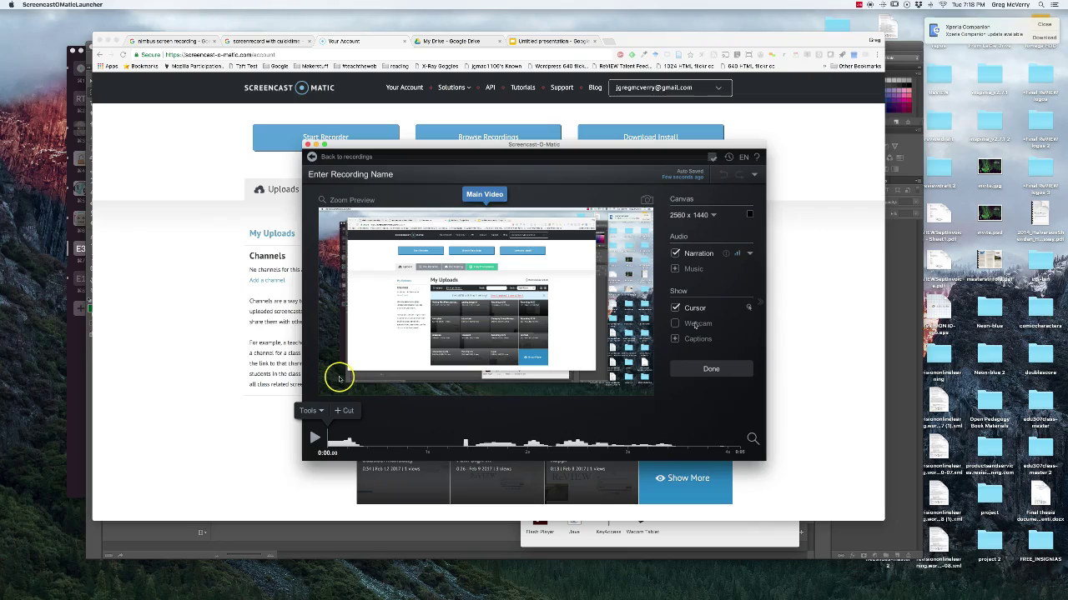
pyautogui.click(674, 309)
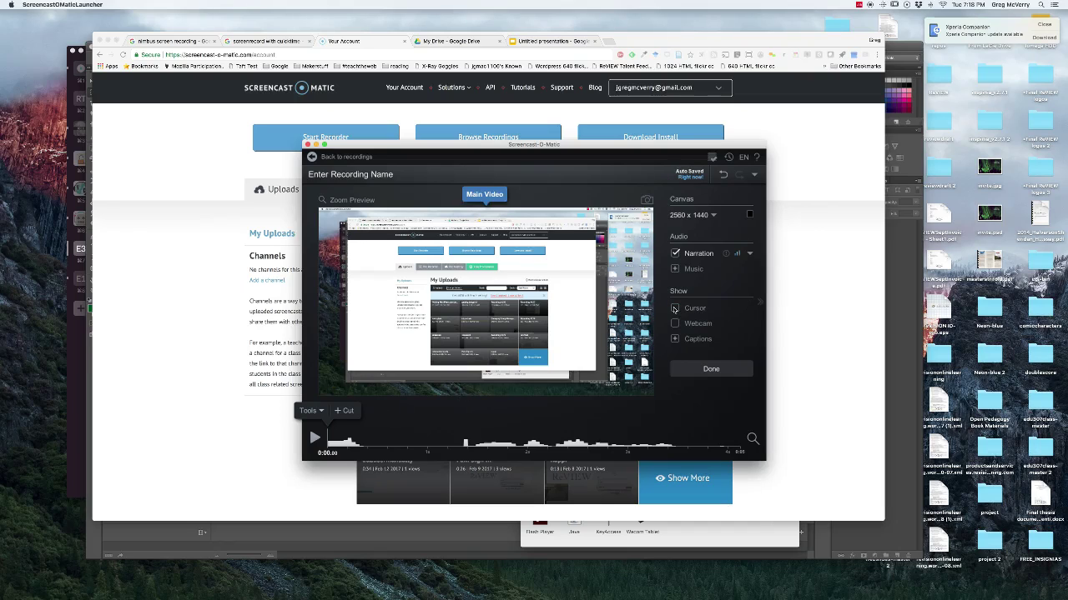
pyautogui.click(674, 308)
pyautogui.click(318, 411)
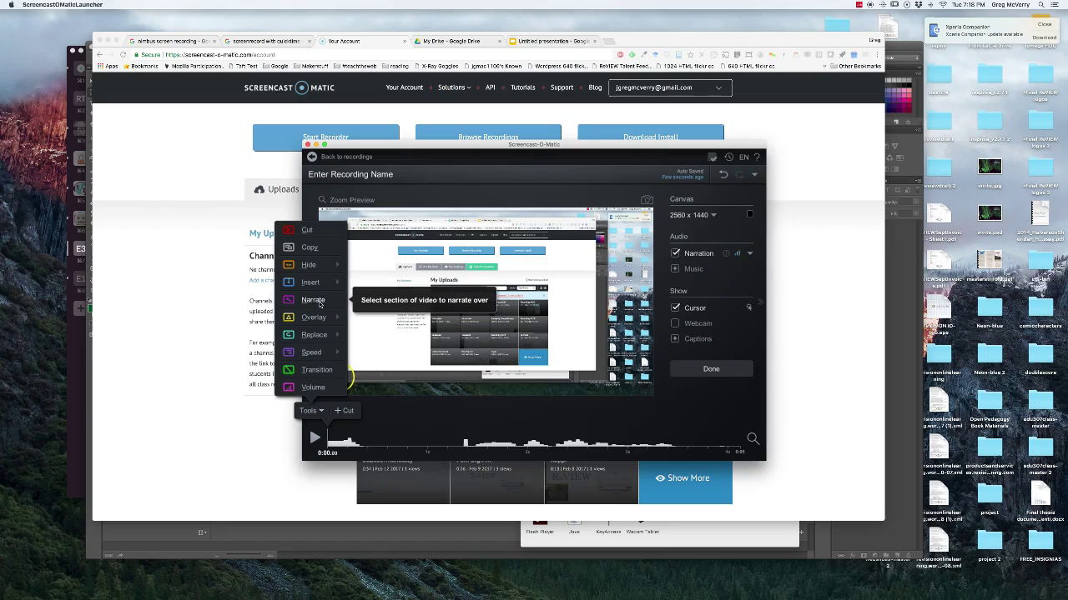
pyautogui.moveTo(316, 321)
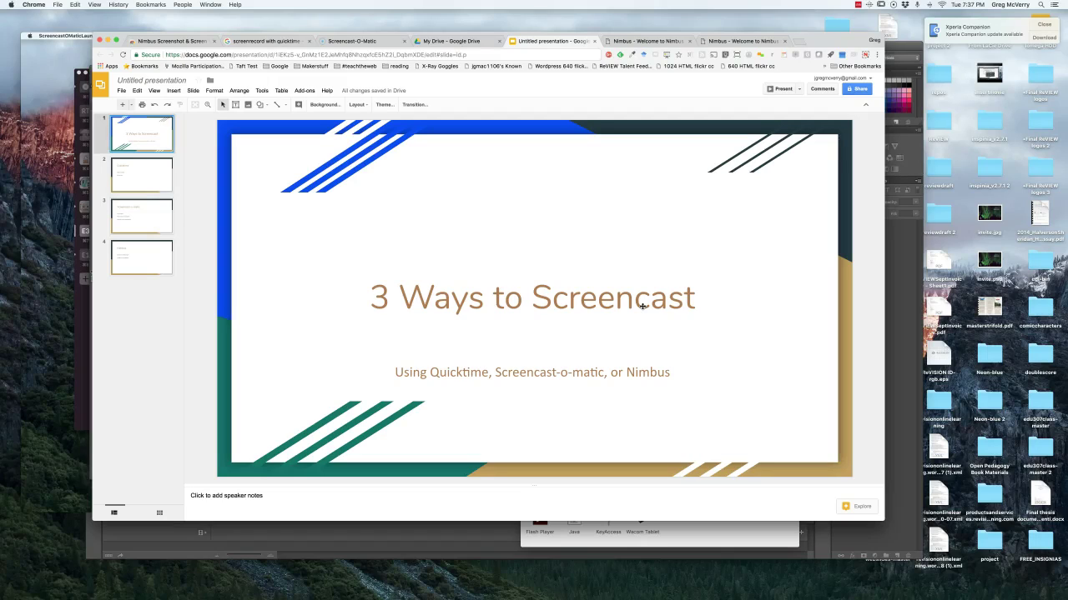
# Step: Switch to the presentation's Nimbus slide in Google Slides
pyautogui.click(139, 261)
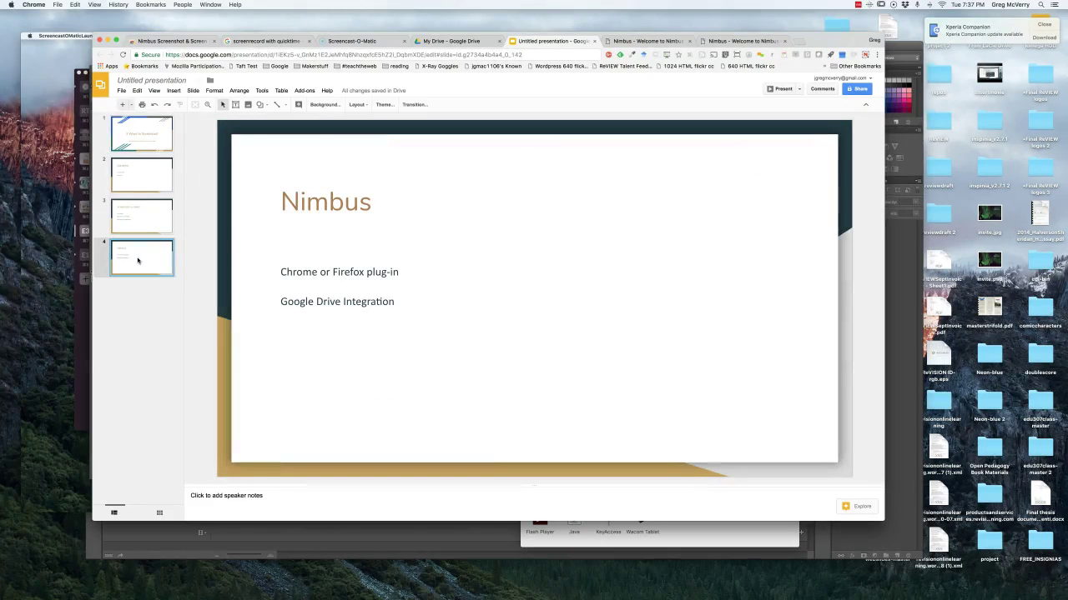